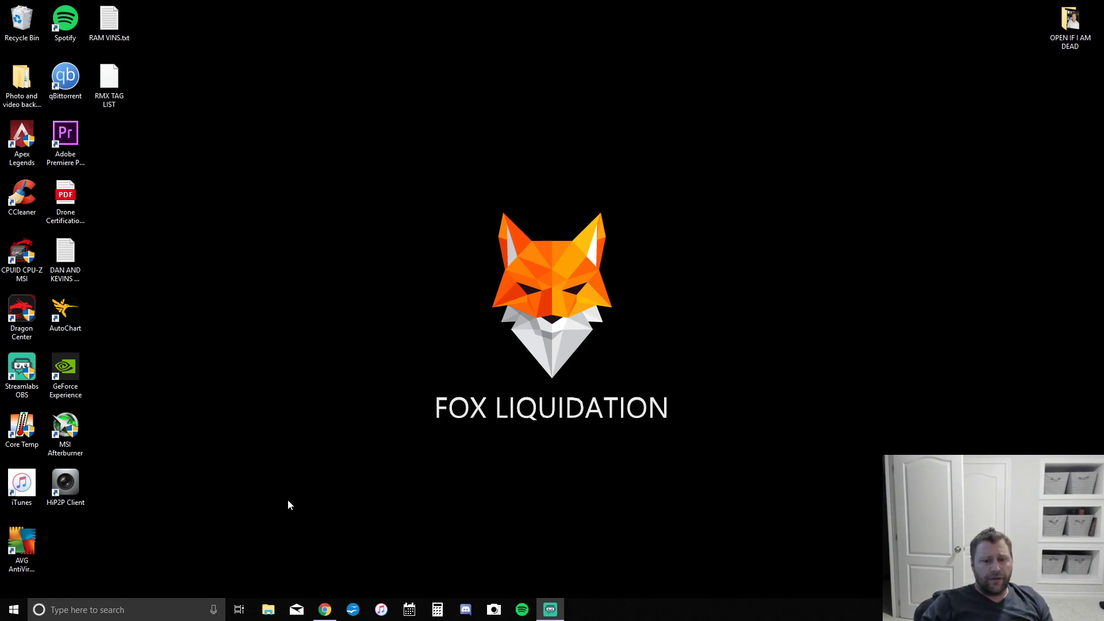
Launch File Explorer and go to C:\Program Files on the C: drive.
{"action": "left_click", "coordinate": [268, 610]}
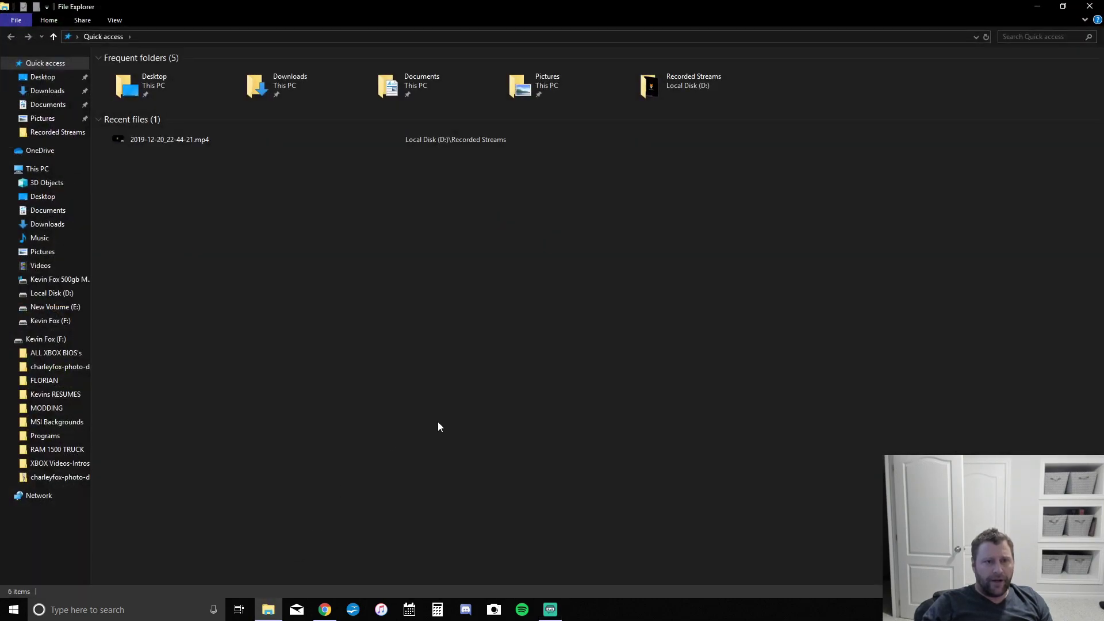
{"action": "left_click", "coordinate": [56, 283]}
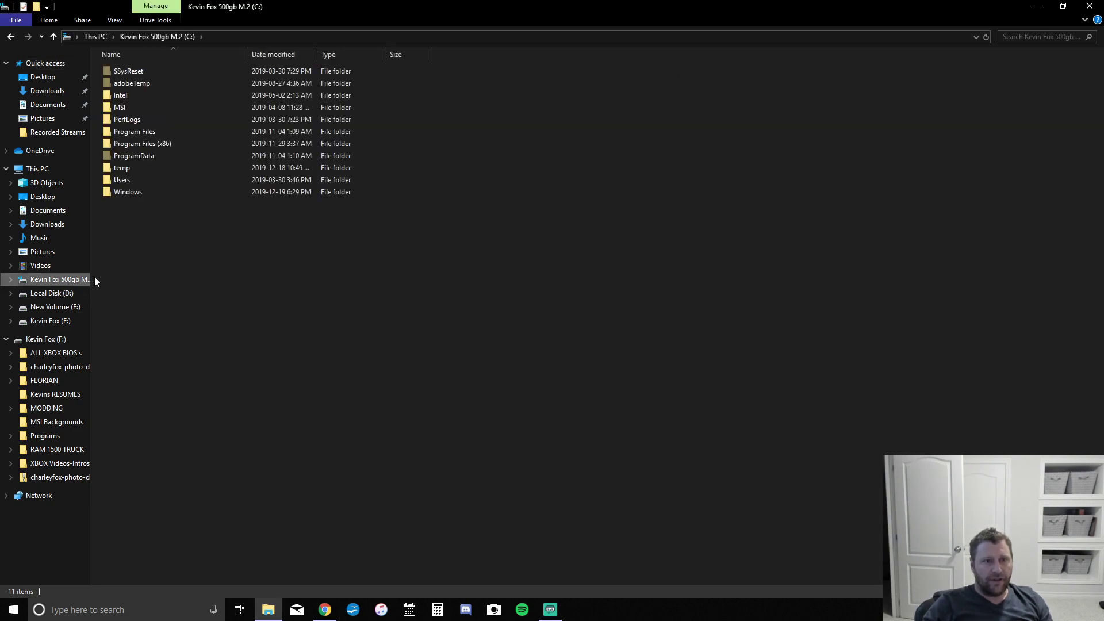
{"action": "double_click", "coordinate": [146, 132]}
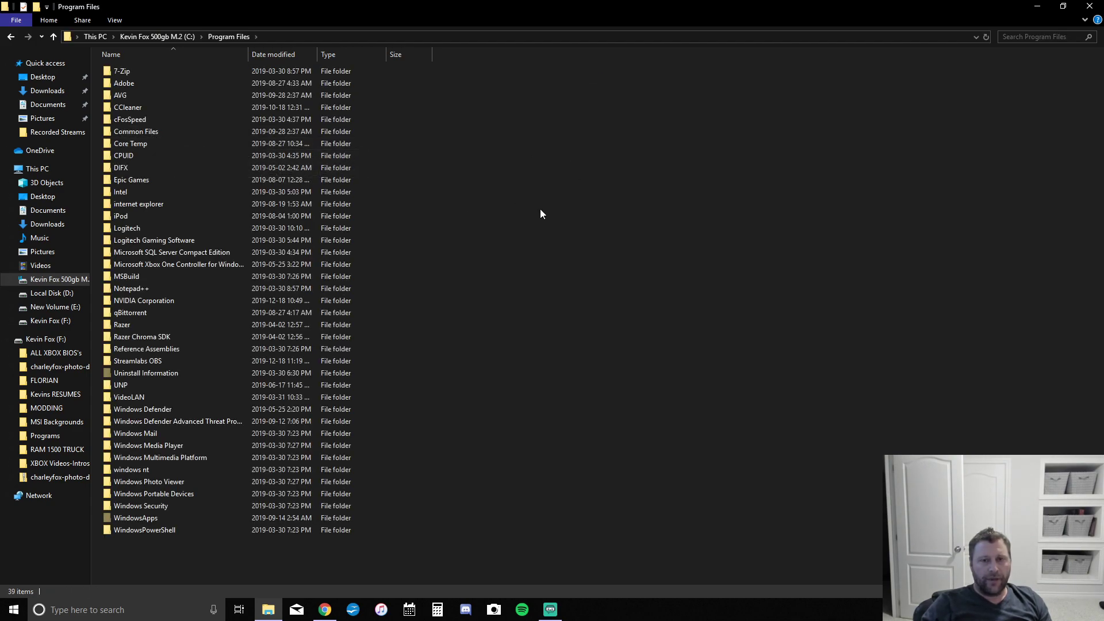
{"action": "right_click", "coordinate": [523, 205]}
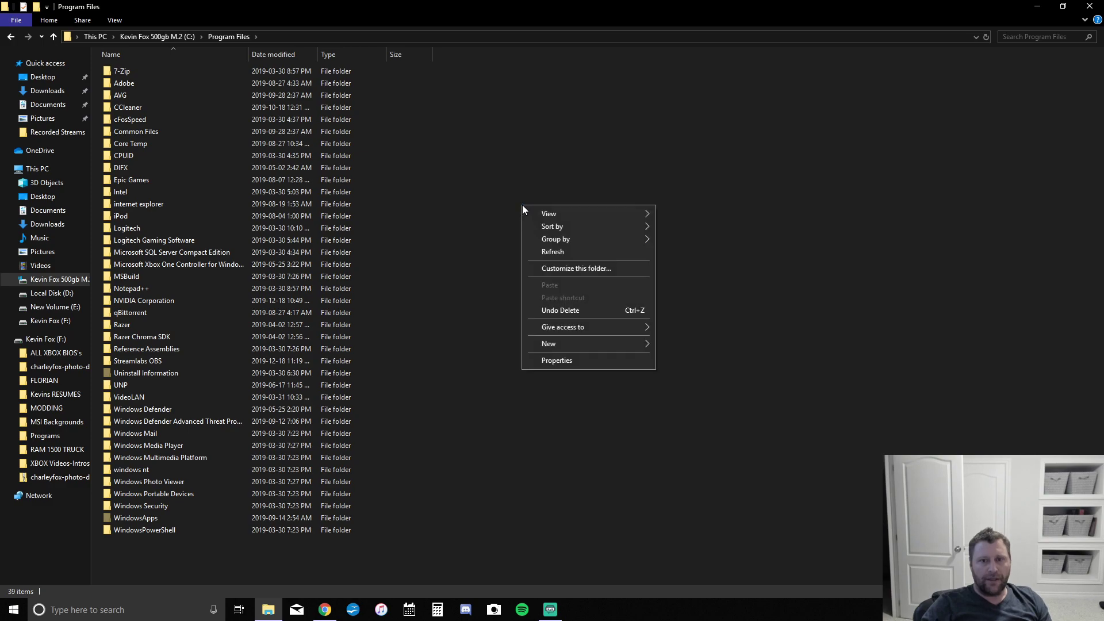
{"action": "left_click", "coordinate": [564, 361]}
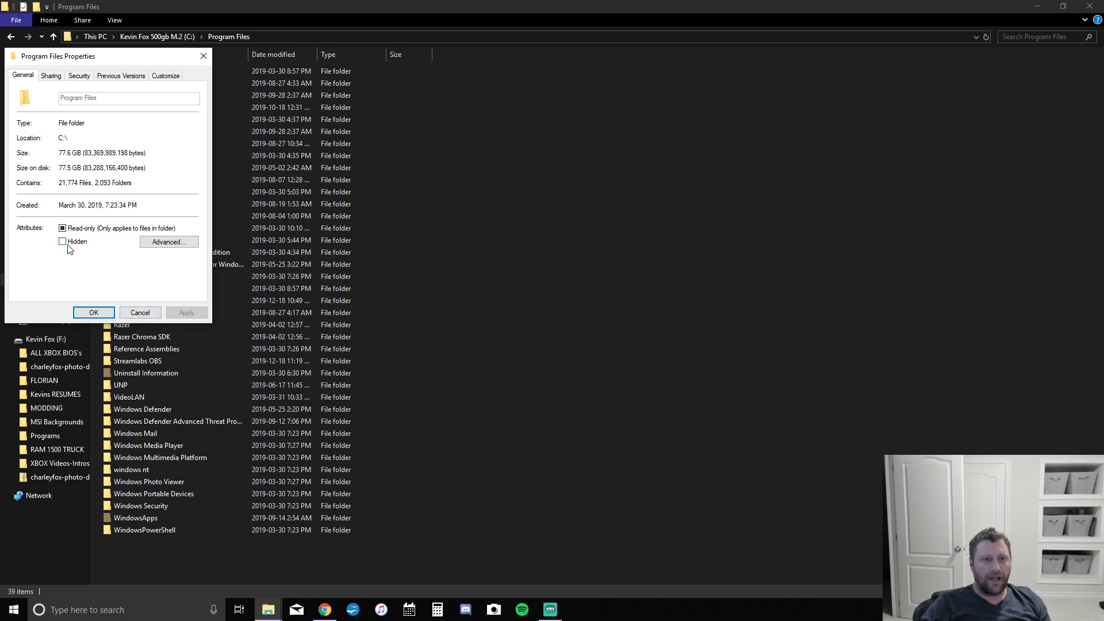
{"action": "left_click", "coordinate": [138, 313]}
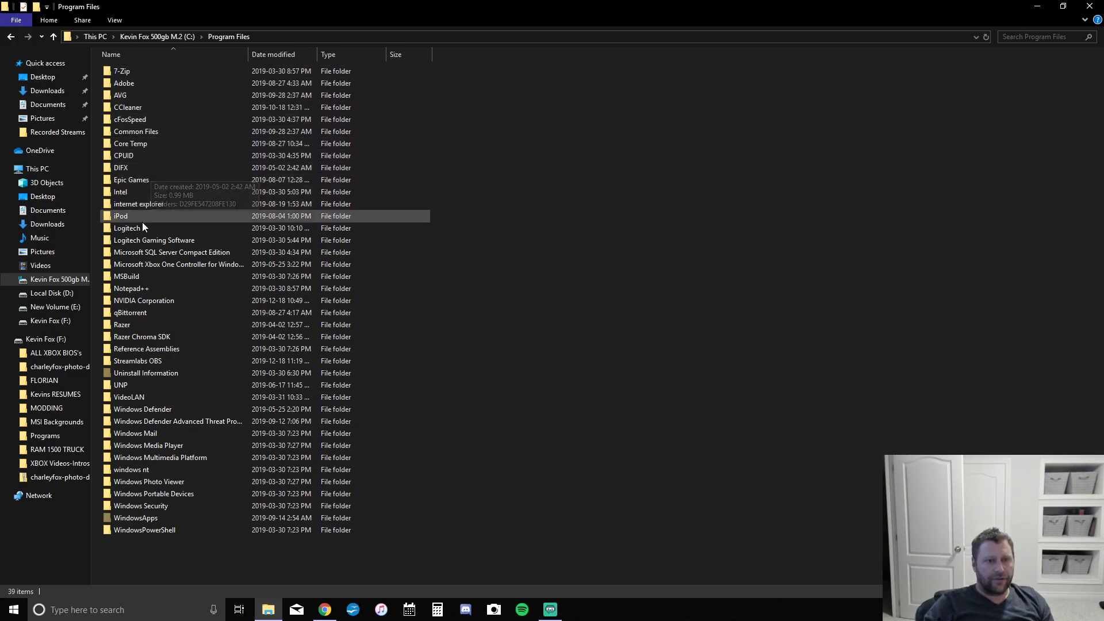
Drill into Streamlabs OBS > resources > app.asar.unpacked > node_modules > obs-studio-node and scroll down to obs64.exe.
{"action": "double_click", "coordinate": [144, 361]}
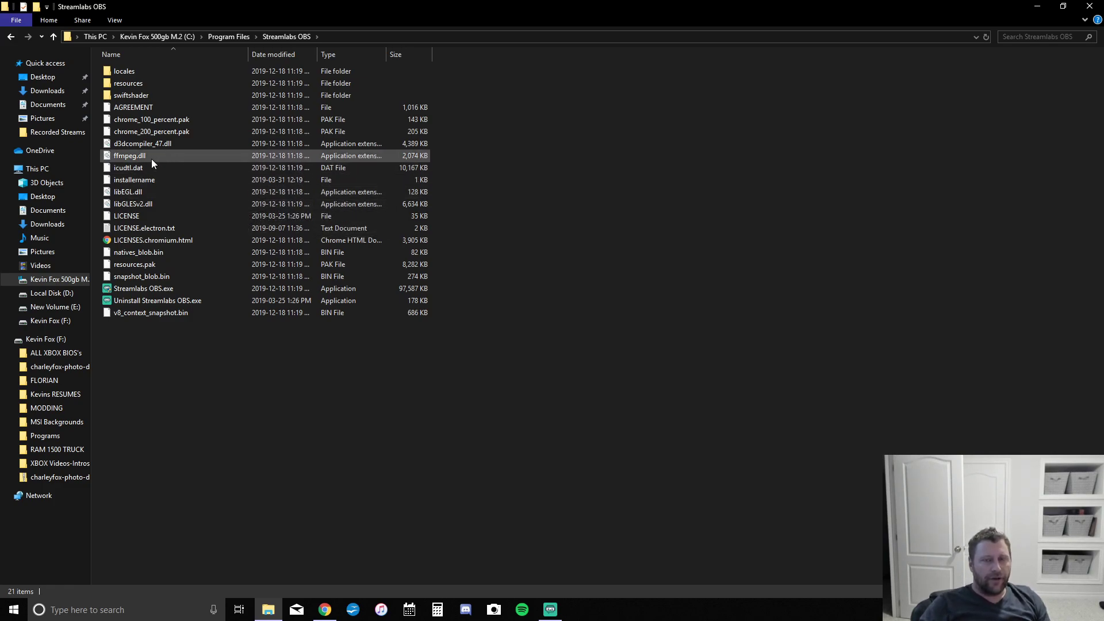
{"action": "double_click", "coordinate": [129, 84]}
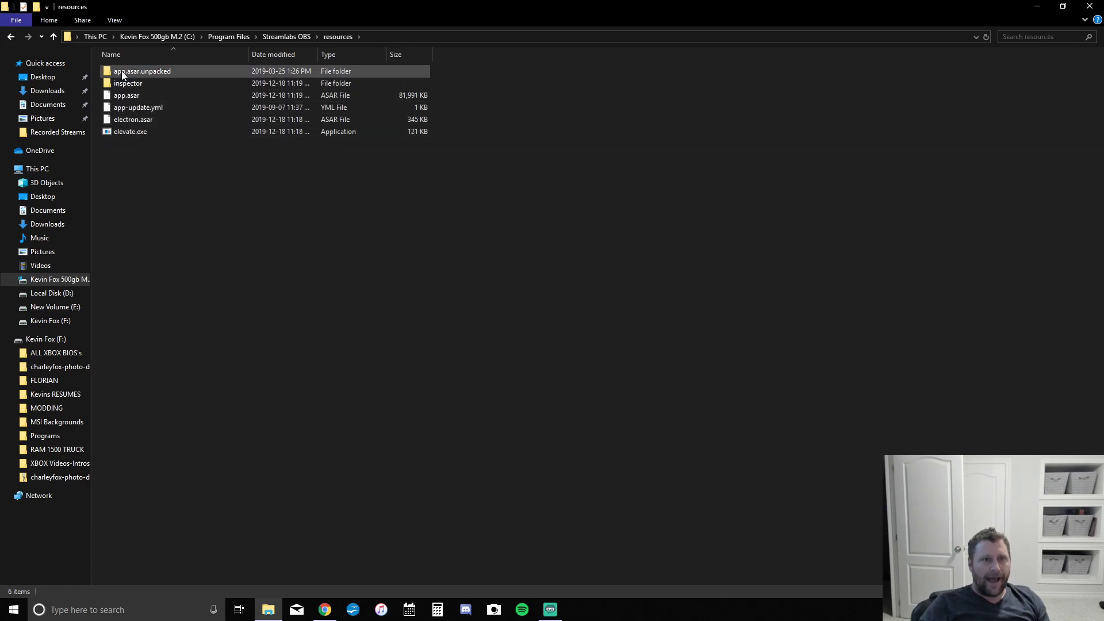
{"action": "mouse_move", "coordinate": [132, 73]}
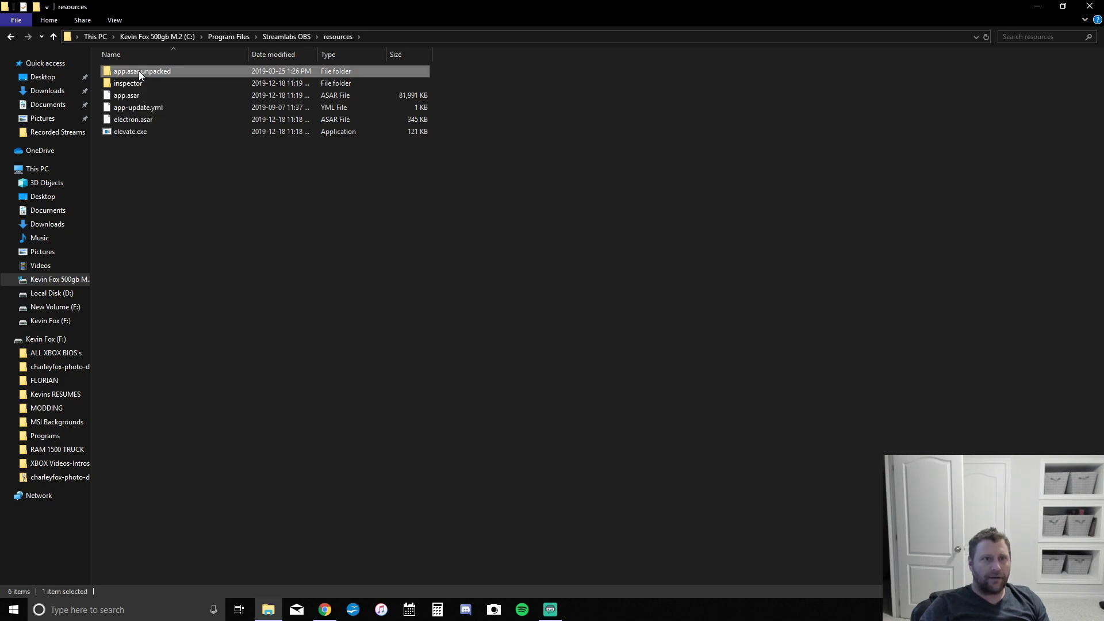
{"action": "double_click", "coordinate": [139, 71]}
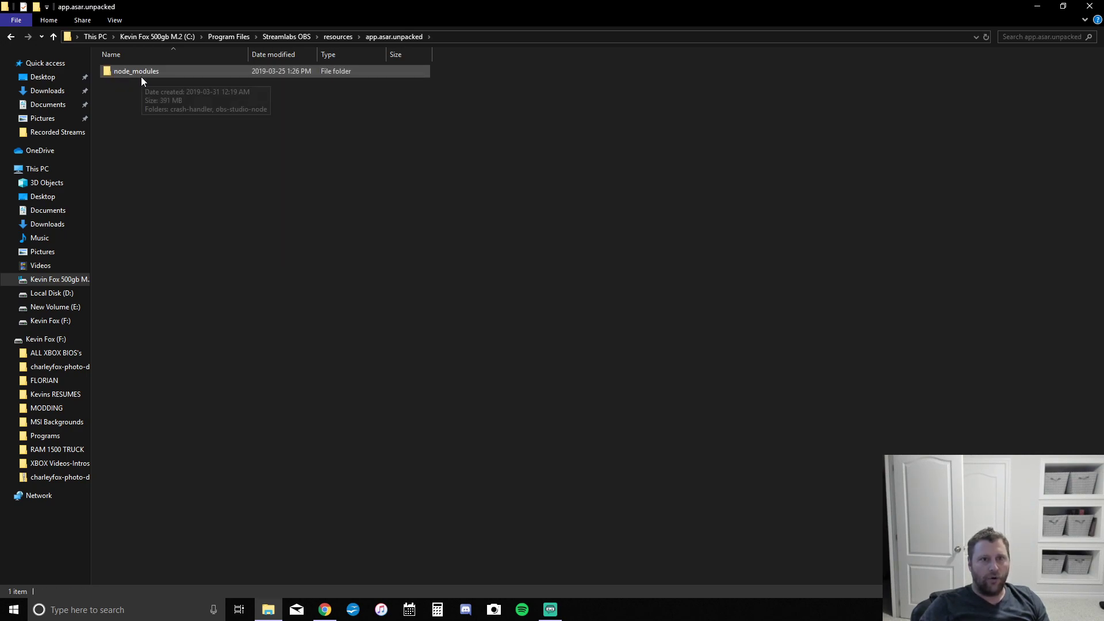
{"action": "double_click", "coordinate": [143, 72]}
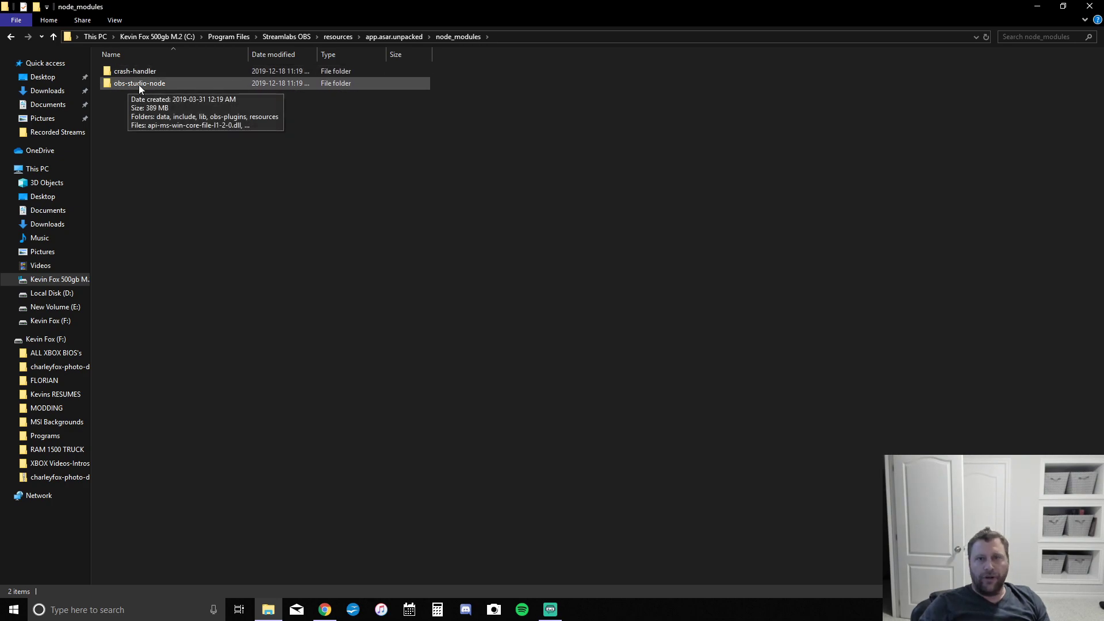
{"action": "double_click", "coordinate": [139, 84]}
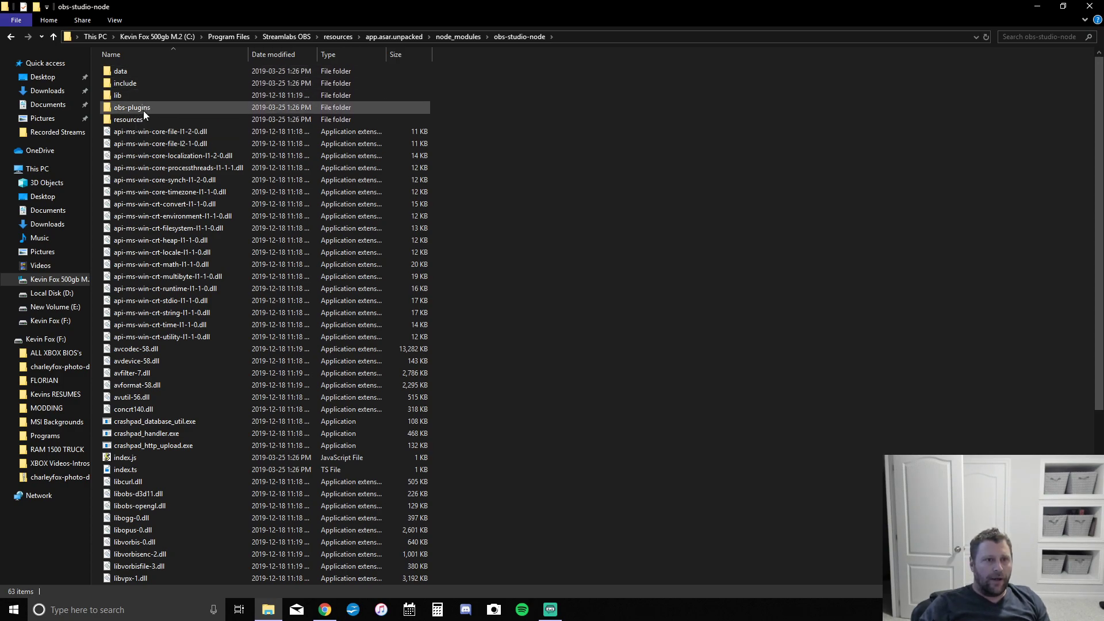
{"action": "scroll", "coordinate": [143, 142], "scroll_direction": "down", "scroll_amount": 3}
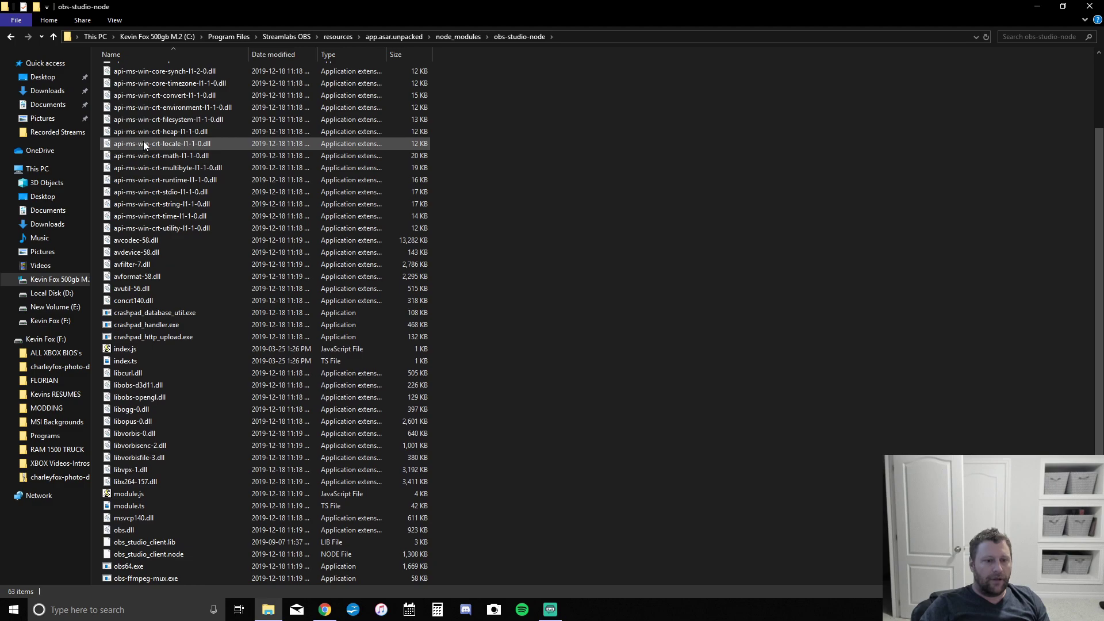
{"action": "scroll", "coordinate": [144, 145], "scroll_direction": "down", "scroll_amount": 1}
{"action": "scroll", "coordinate": [143, 141], "scroll_direction": "down", "scroll_amount": 1}
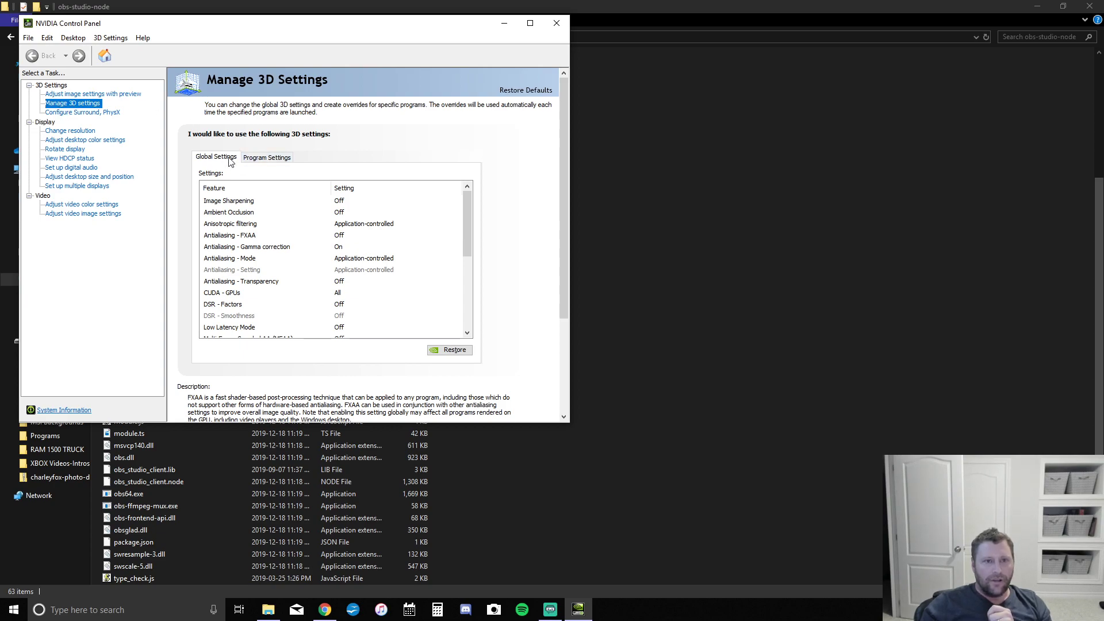
Start adding a program on NVIDIA's Program Settings tab to get the program picker.
{"action": "left_click", "coordinate": [266, 158]}
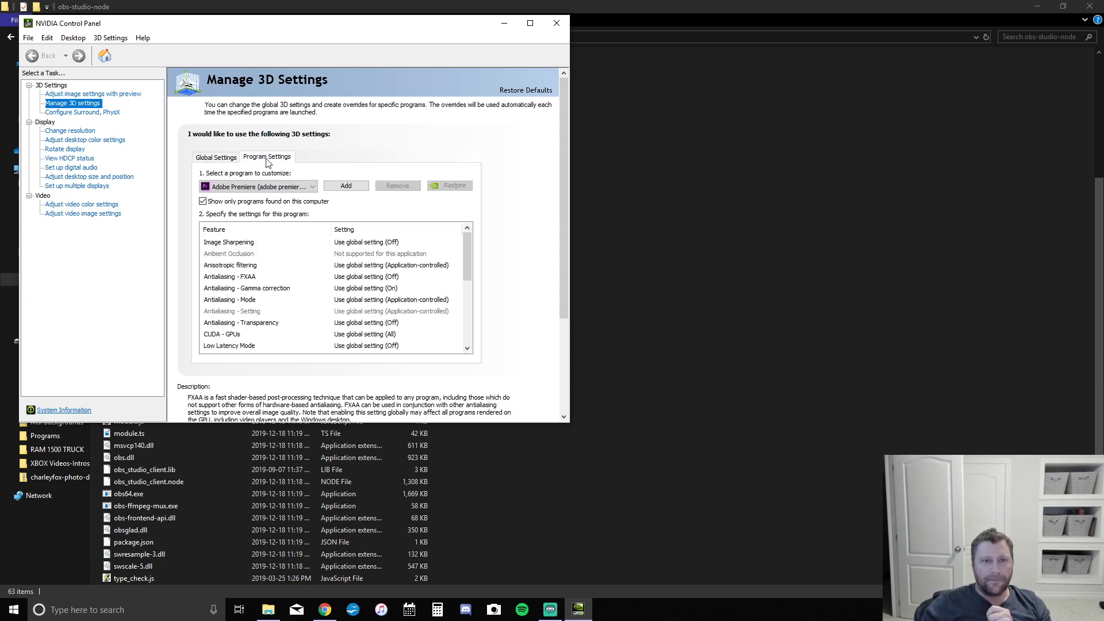
{"action": "left_click", "coordinate": [343, 186]}
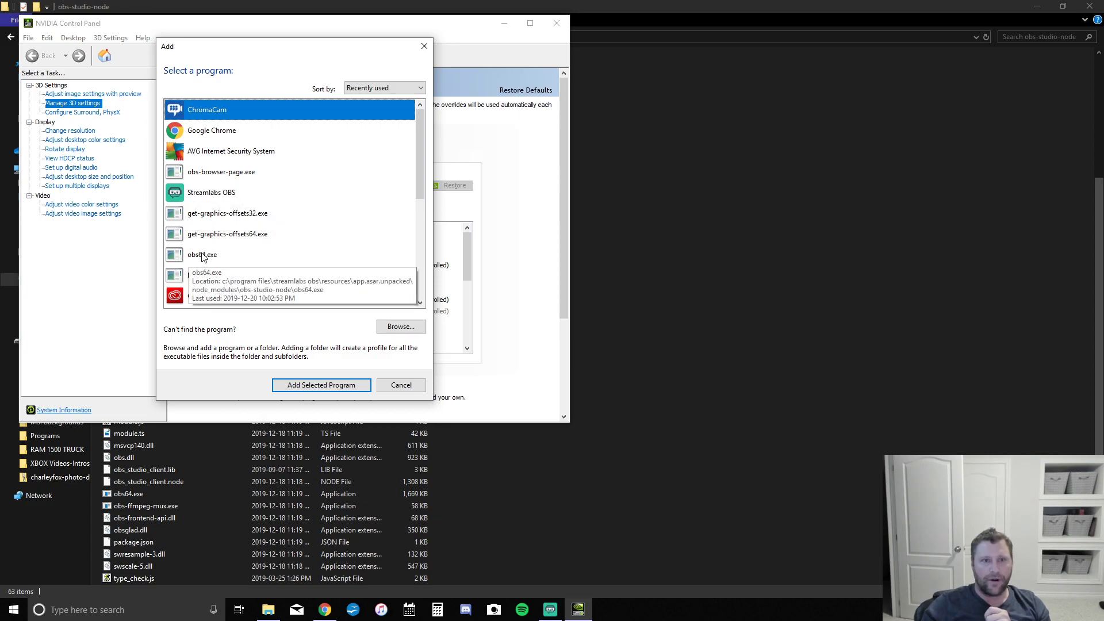
Open the file browser from the program picker and move it higher on screen.
{"action": "left_click", "coordinate": [387, 331]}
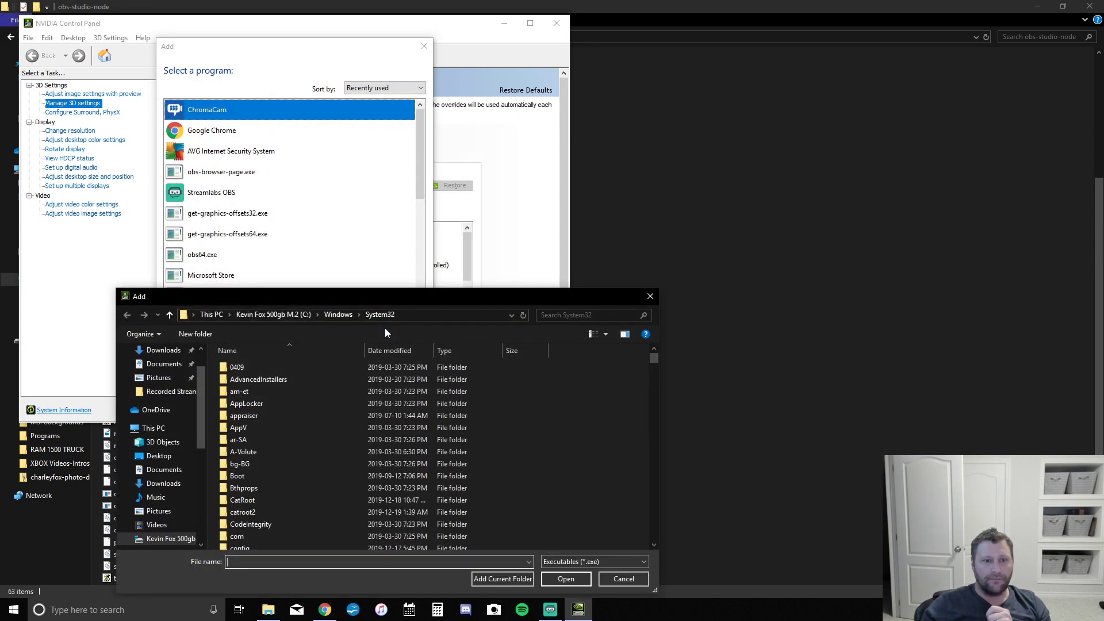
{"action": "left_click_drag", "start_coordinate": [384, 287], "coordinate": [372, 121]}
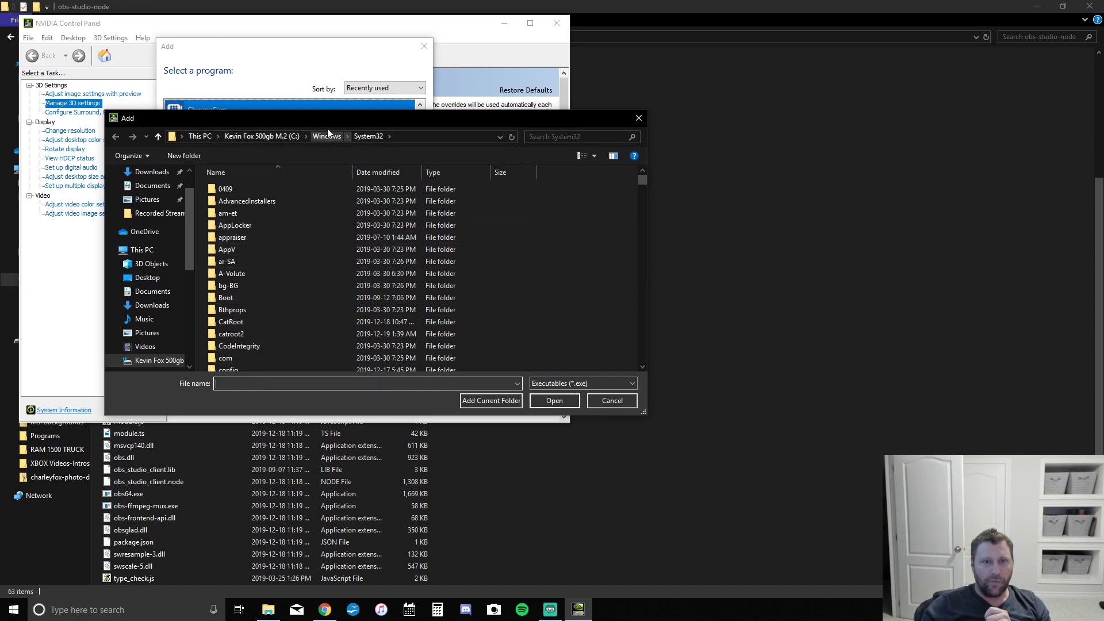
{"action": "scroll", "coordinate": [282, 293], "scroll_direction": "down", "scroll_amount": 2}
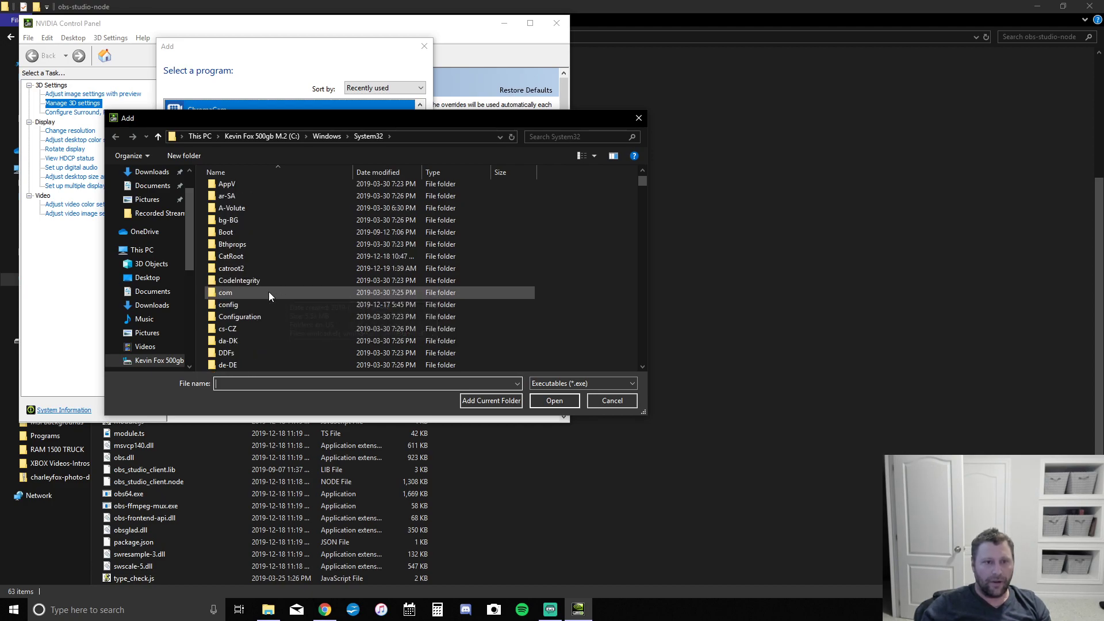
{"action": "scroll", "coordinate": [165, 214], "scroll_direction": "up", "scroll_amount": 2}
{"action": "scroll", "coordinate": [198, 271], "scroll_direction": "down", "scroll_amount": 2}
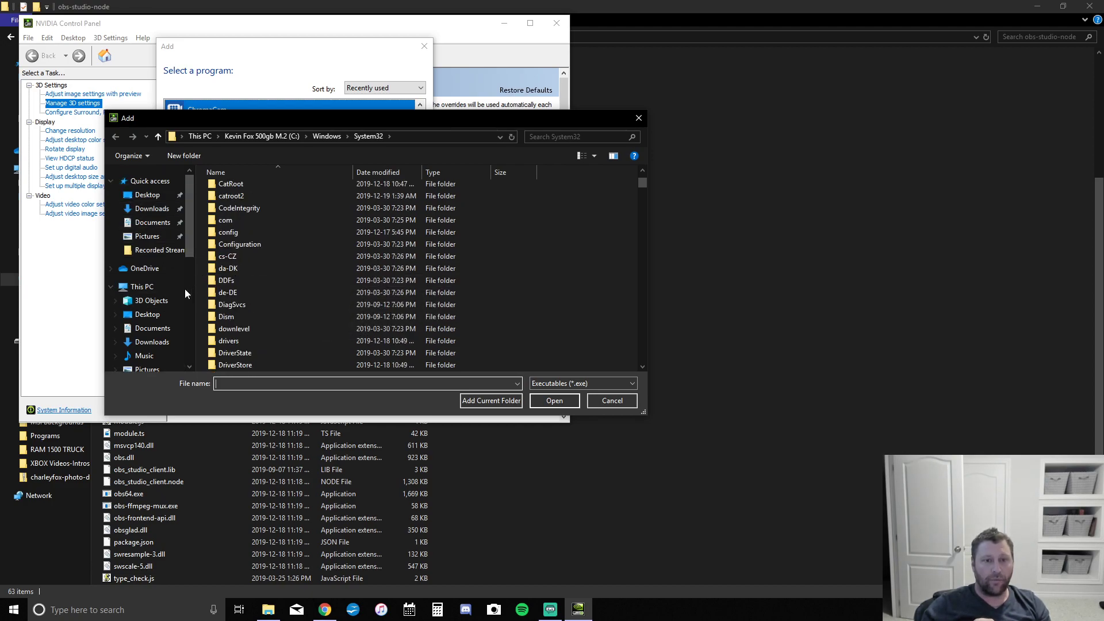
{"action": "scroll", "coordinate": [191, 207], "scroll_direction": "down", "scroll_amount": 2}
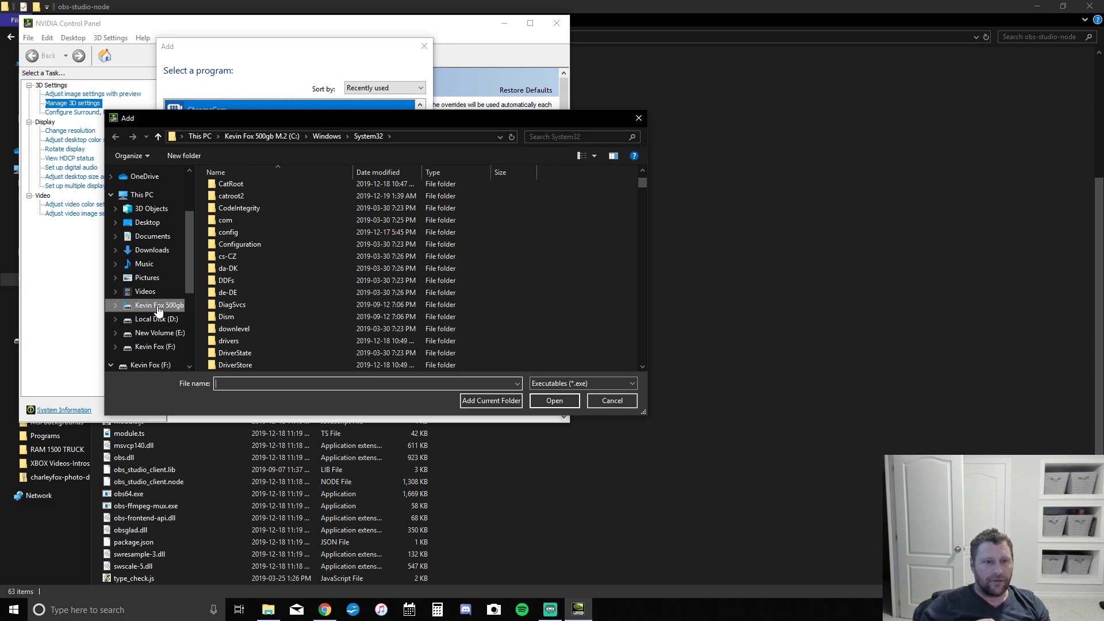
Browse to C:\Program Files\Streamlabs OBS\resources\app.asar.unpacked\node_modules\obs-studio-node.
{"action": "left_click", "coordinate": [158, 310]}
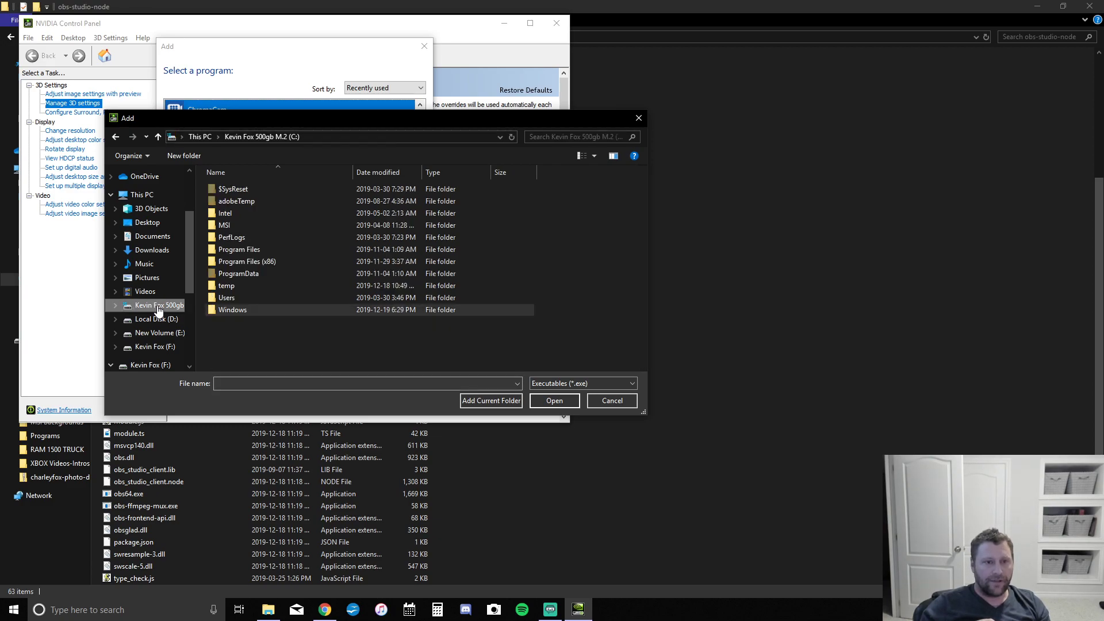
{"action": "left_click", "coordinate": [240, 251]}
{"action": "double_click", "coordinate": [242, 251]}
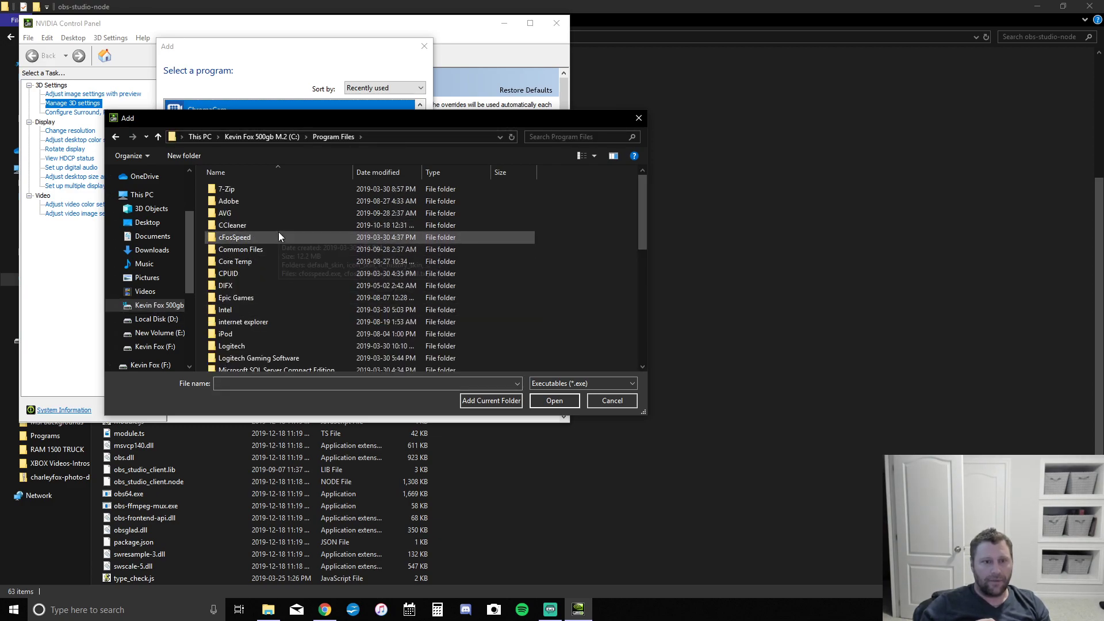
{"action": "scroll", "coordinate": [270, 248], "scroll_direction": "down", "scroll_amount": 3}
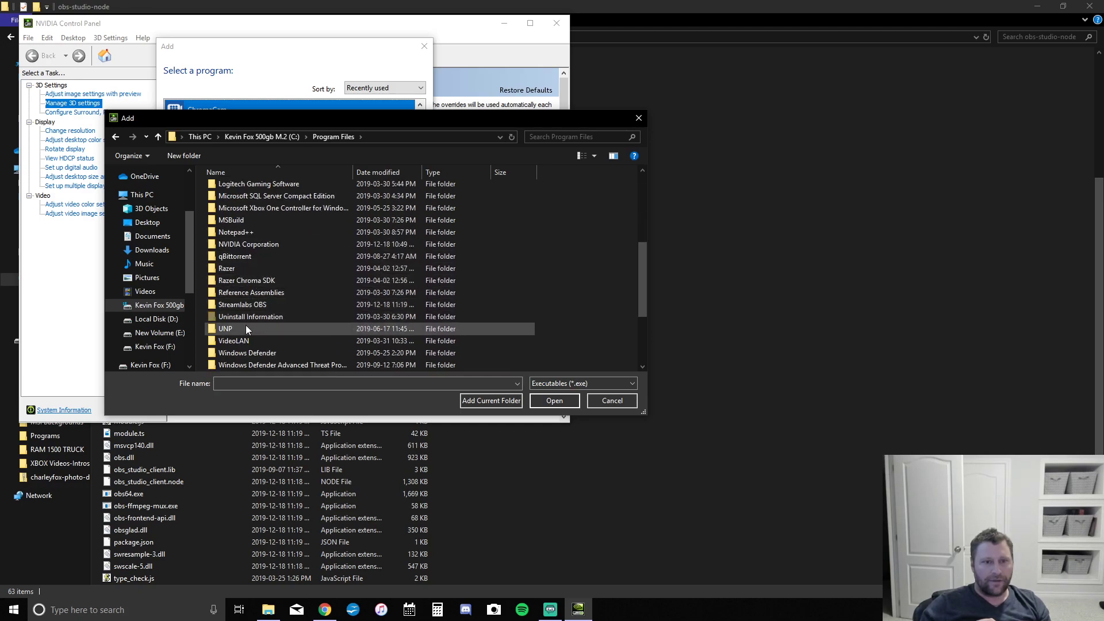
{"action": "double_click", "coordinate": [245, 309]}
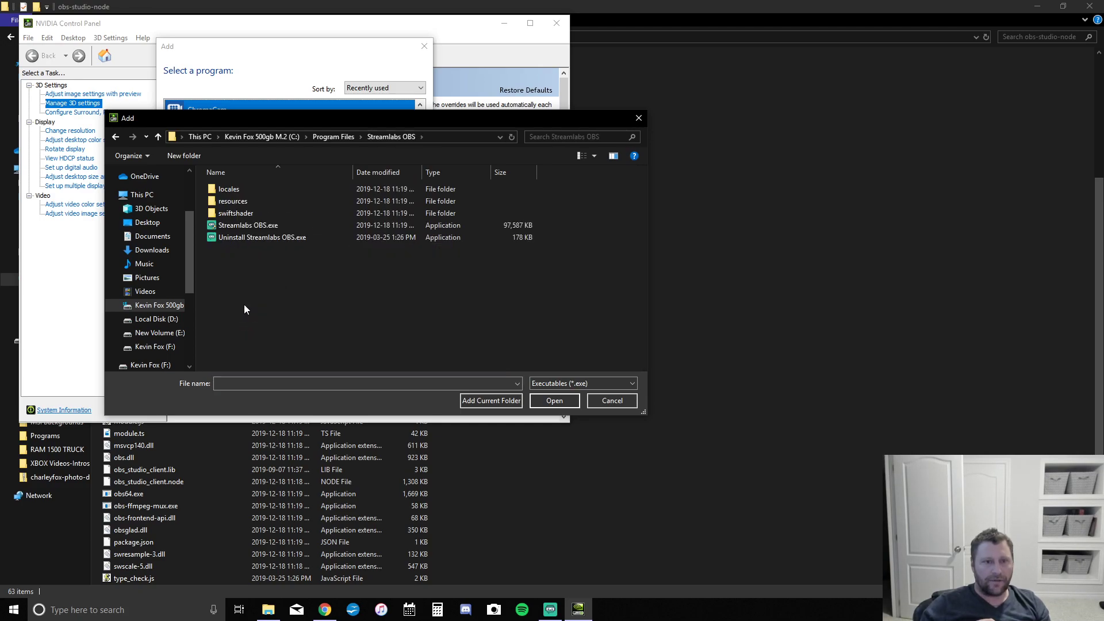
{"action": "double_click", "coordinate": [233, 202]}
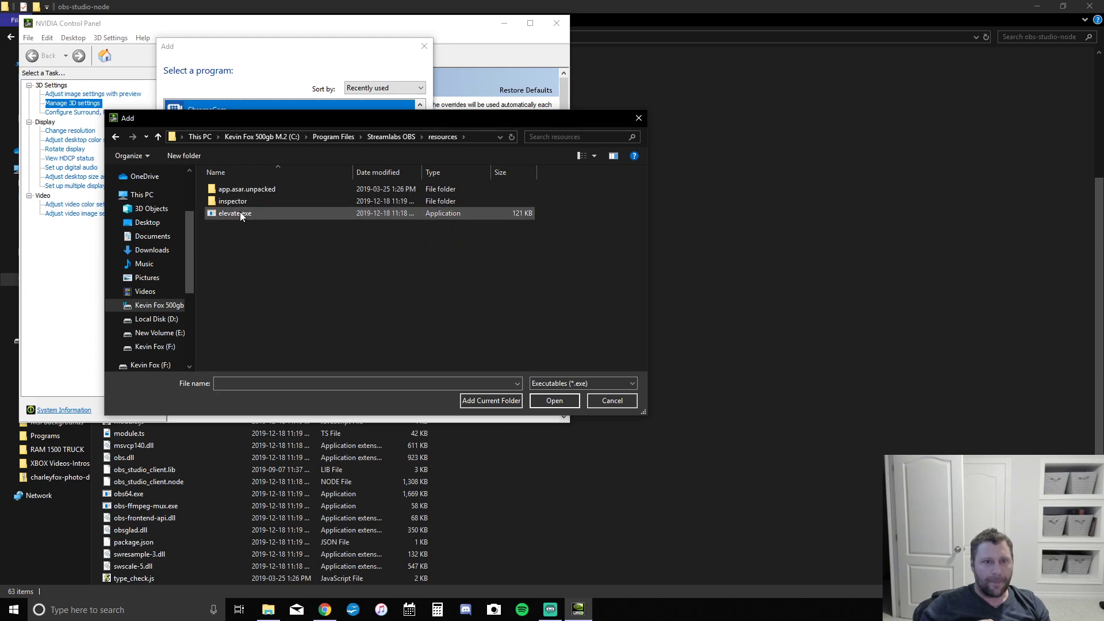
{"action": "double_click", "coordinate": [244, 190]}
{"action": "double_click", "coordinate": [244, 190]}
{"action": "double_click", "coordinate": [245, 202]}
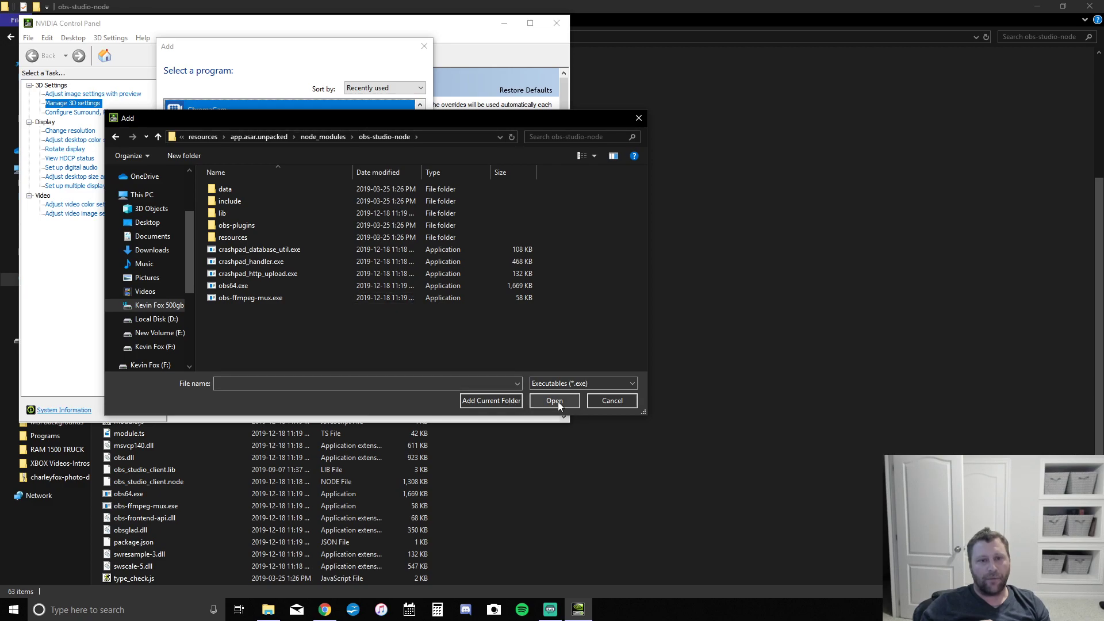
Select obs64.exe, then cancel out of the file browser and the add-program dialog.
{"action": "left_click", "coordinate": [237, 286]}
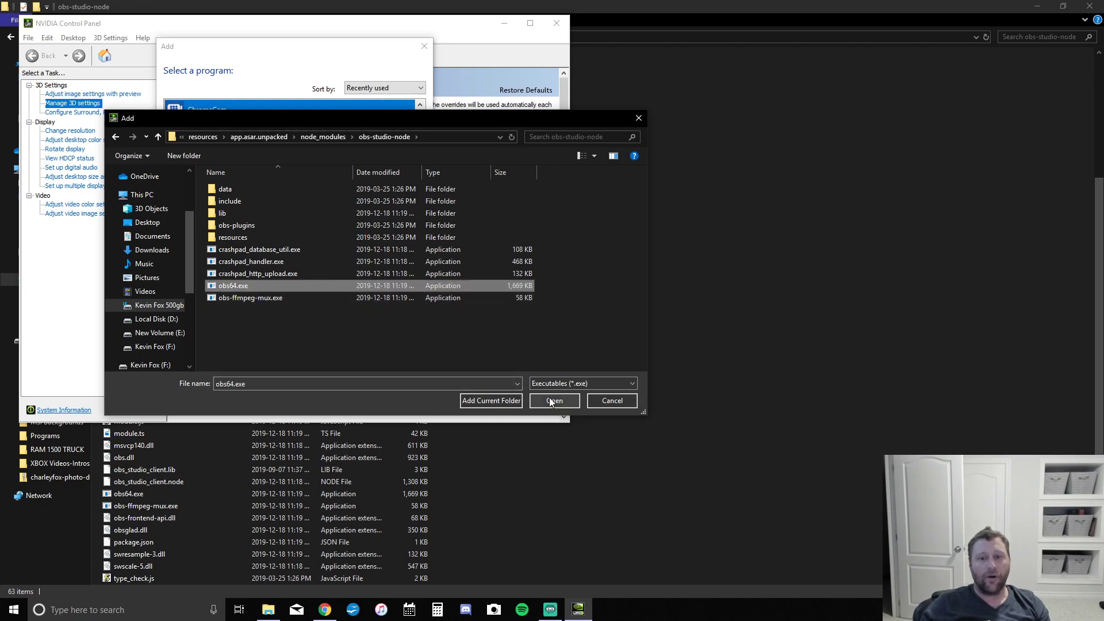
{"action": "left_click", "coordinate": [612, 400]}
{"action": "mouse_move", "coordinate": [217, 260]}
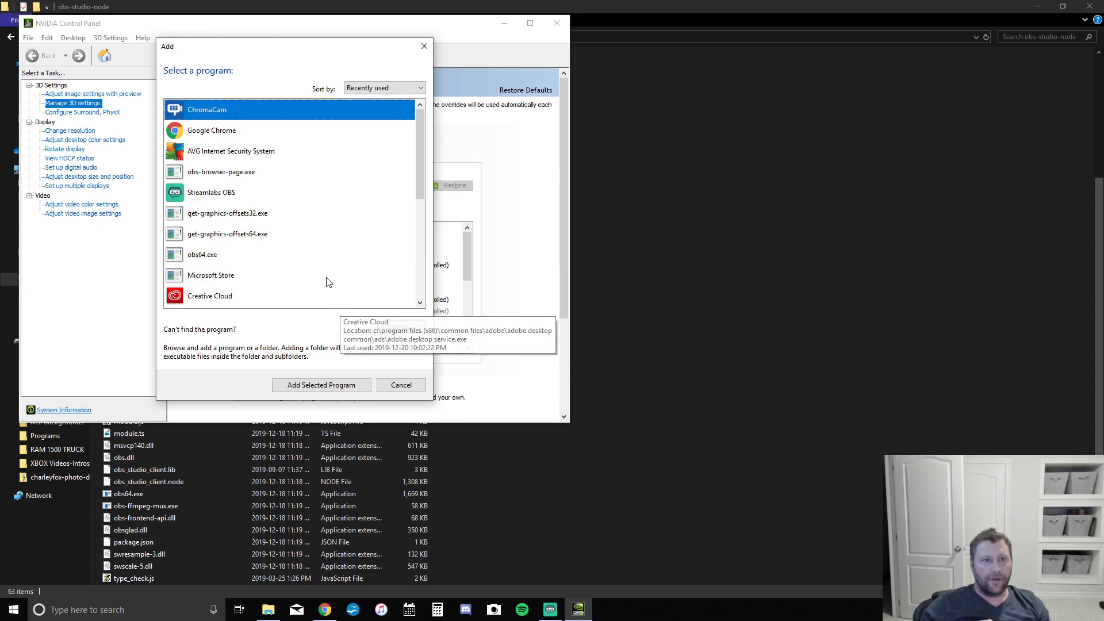
{"action": "left_click", "coordinate": [401, 386]}
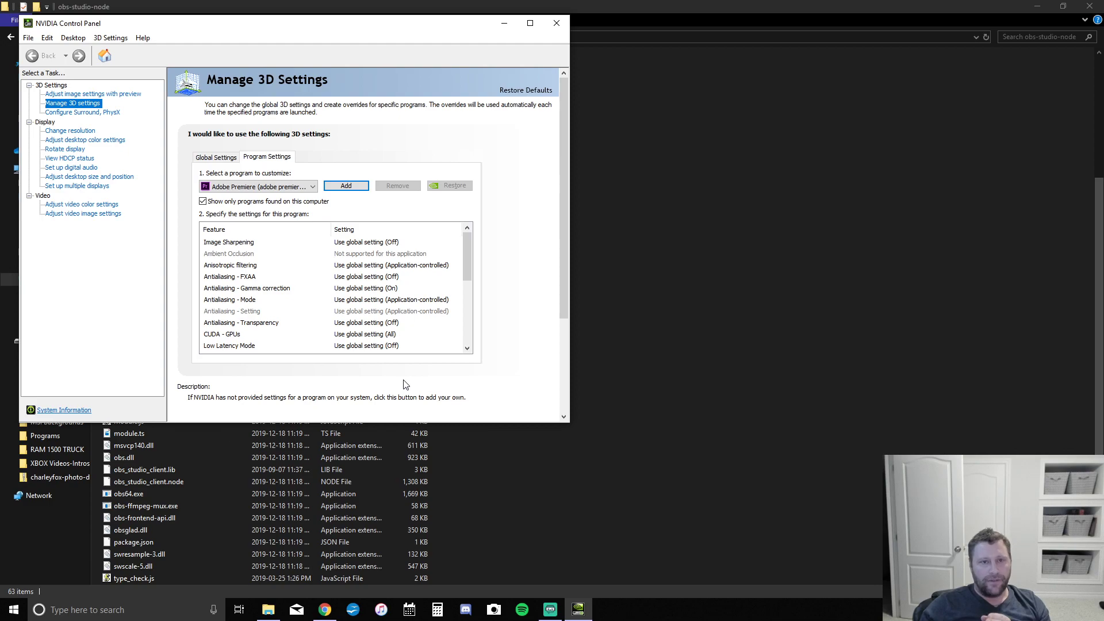
Close NVIDIA Control Panel and the obs-studio-node Explorer window.
{"action": "left_click", "coordinate": [557, 24]}
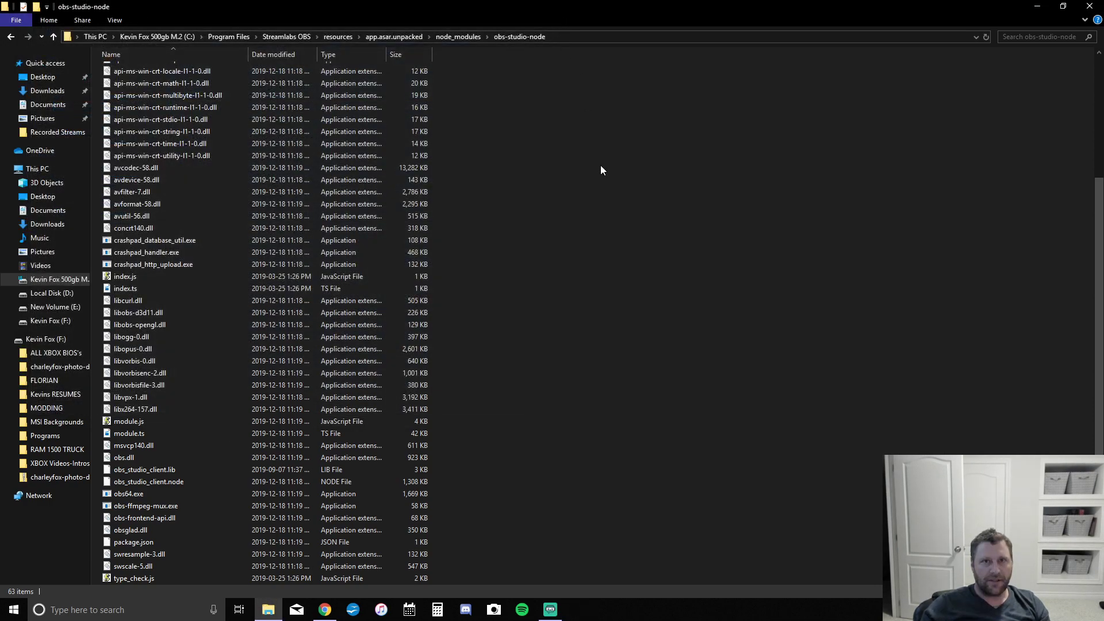
{"action": "left_click", "coordinate": [1090, 6]}
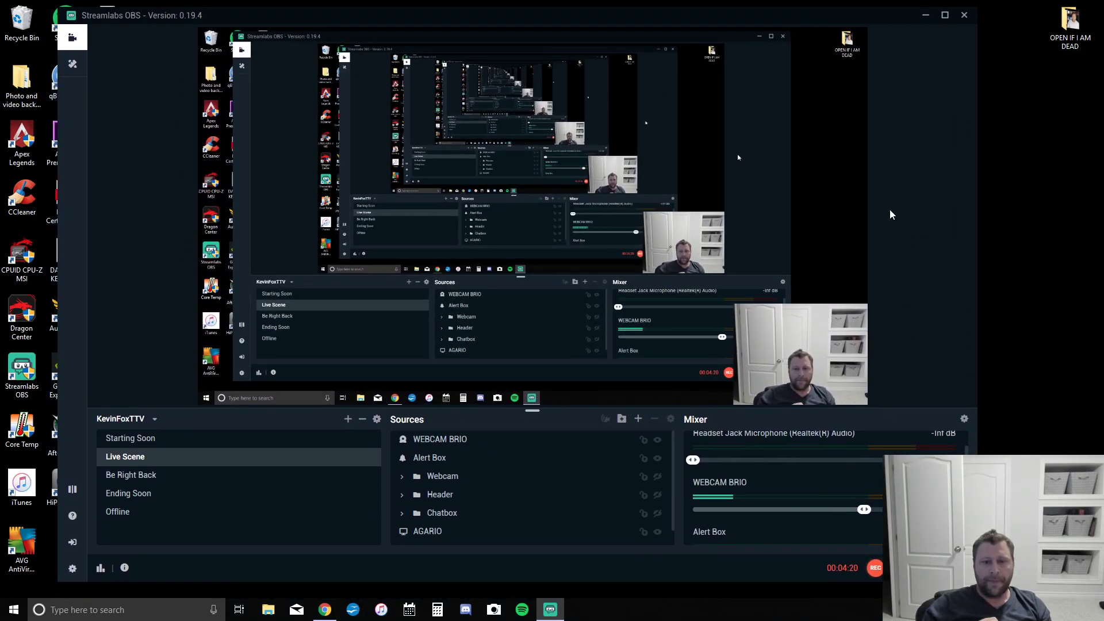
Open Streamlabs OBS settings, move the window up and left, and show the Video page.
{"action": "left_click", "coordinate": [73, 569]}
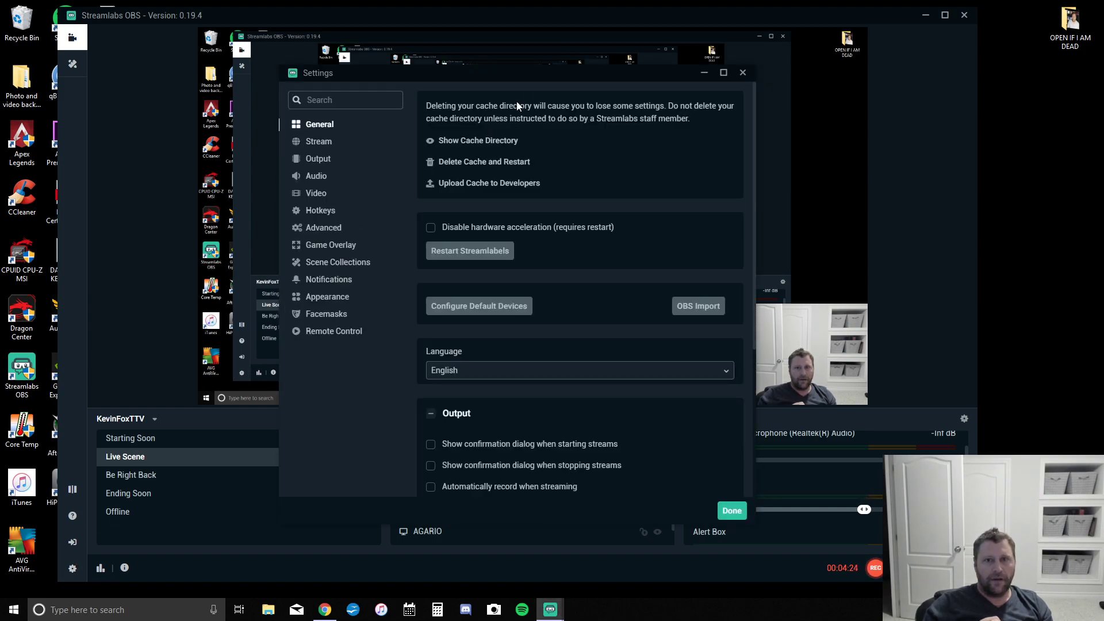
{"action": "left_click_drag", "start_coordinate": [550, 73], "coordinate": [502, 60]}
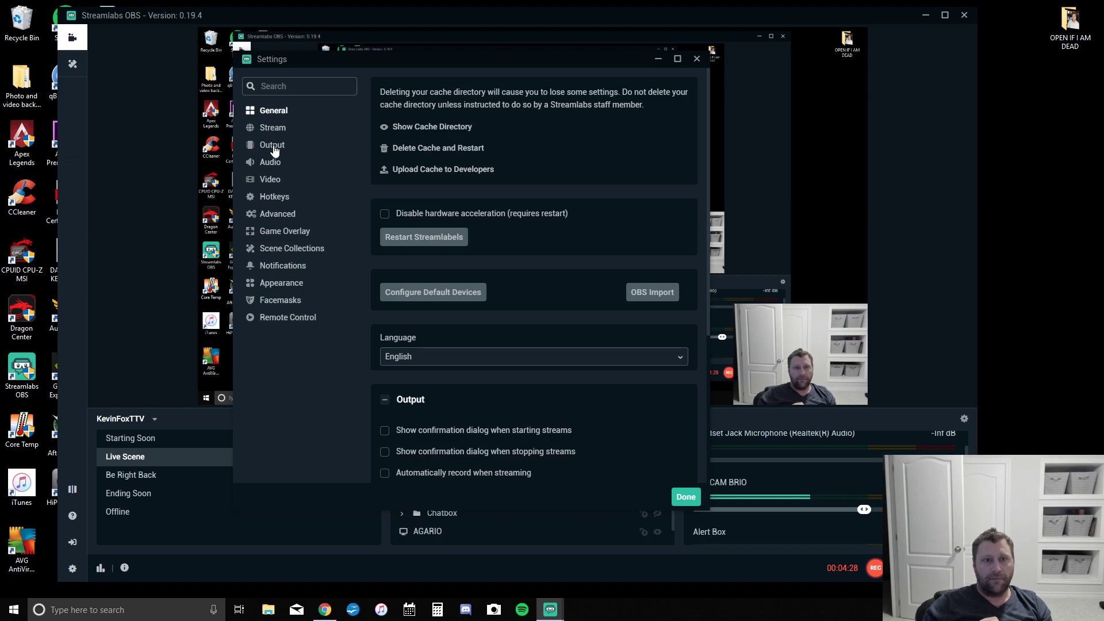
{"action": "left_click", "coordinate": [268, 181]}
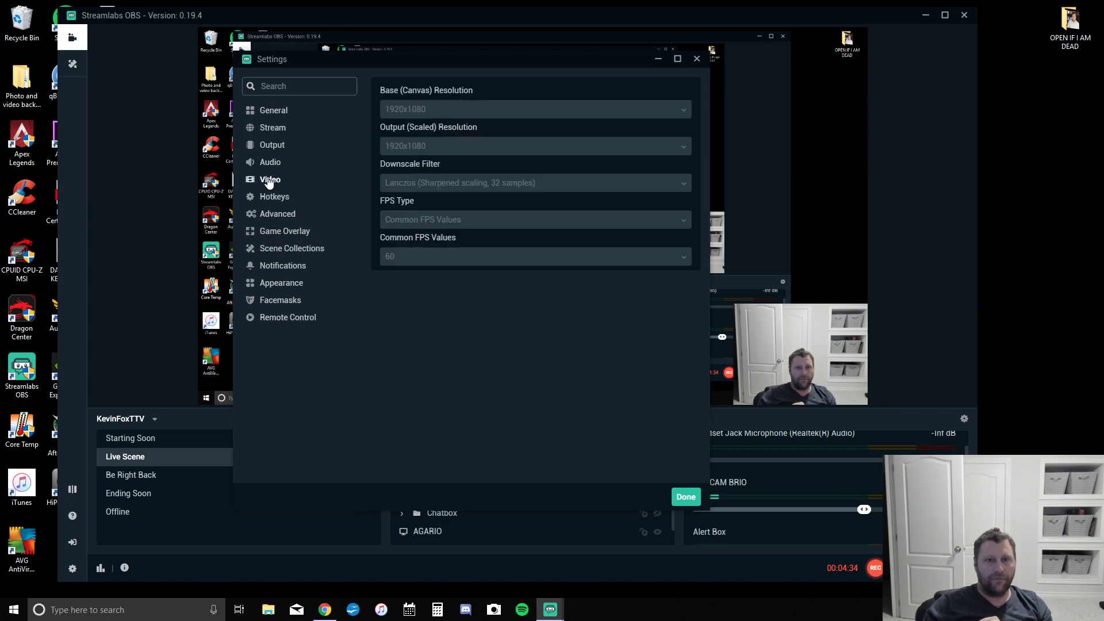
{"action": "left_click", "coordinate": [274, 215]}
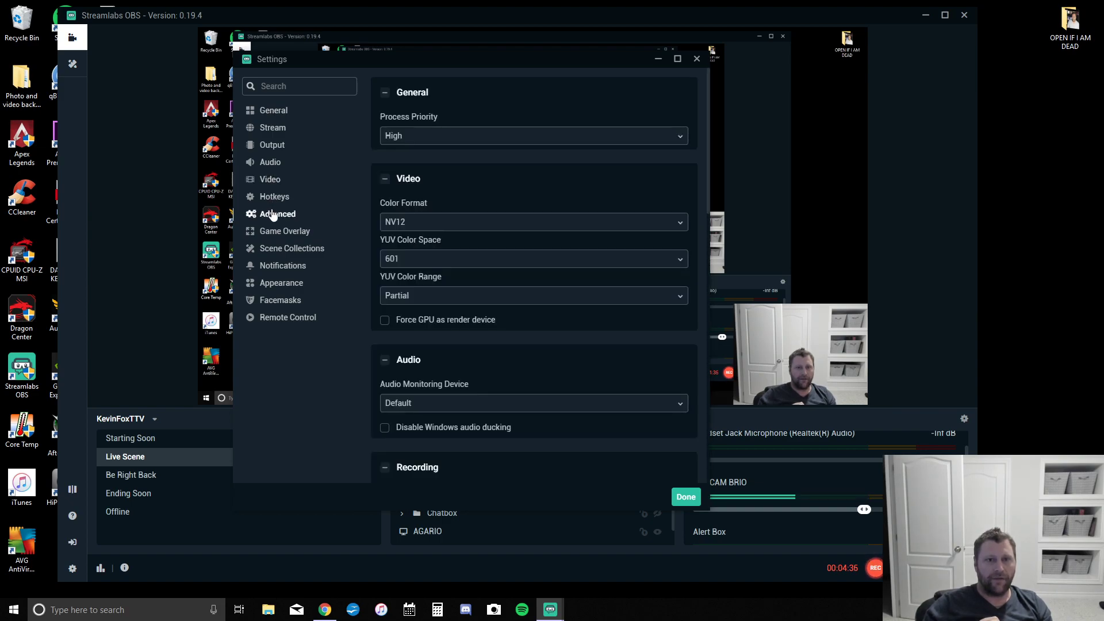